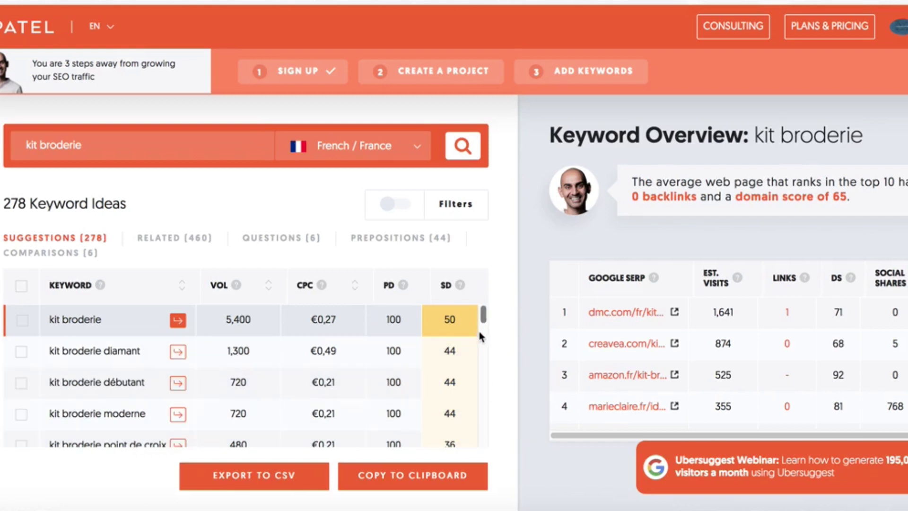
Step: Examine the suggested keywords for "kit broderie", comparing their search volume, cost per click and SEO difficulty
{"action": "scroll", "coordinate": [481, 316], "scroll_direction": "down", "scroll_amount": 4}
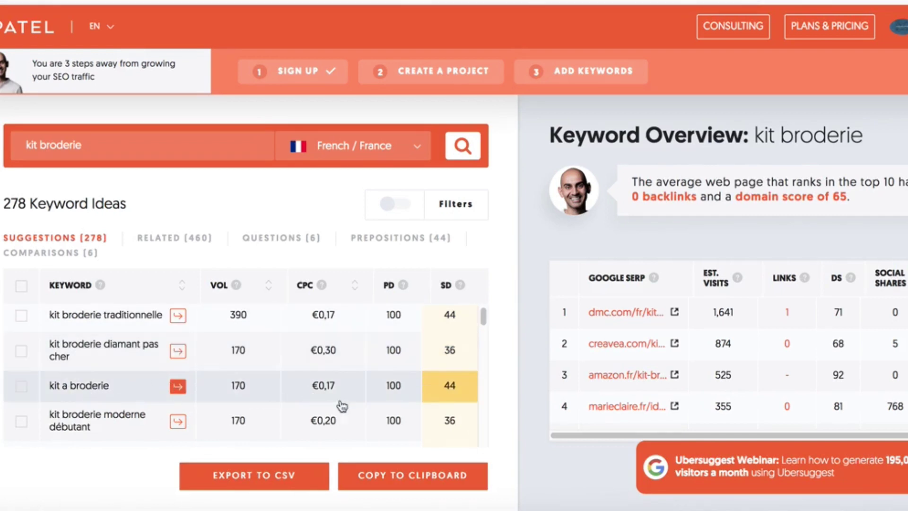
{"action": "scroll", "coordinate": [369, 386], "scroll_direction": "down", "scroll_amount": 3}
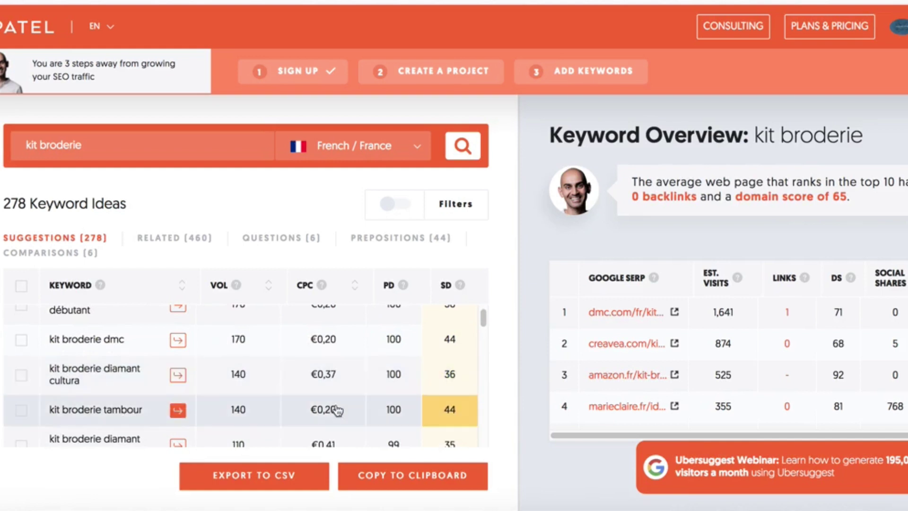
{"action": "scroll", "coordinate": [331, 410], "scroll_direction": "down", "scroll_amount": 1}
{"action": "scroll", "coordinate": [331, 402], "scroll_direction": "down", "scroll_amount": 2}
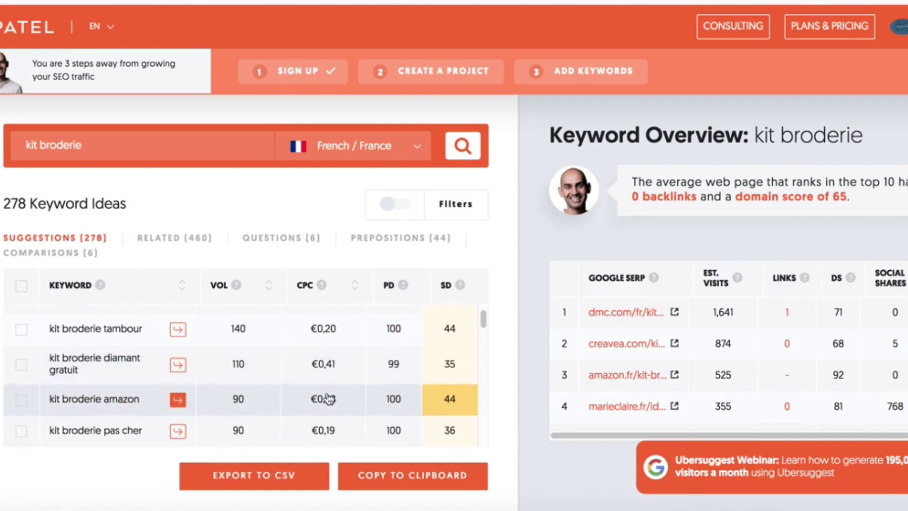
{"action": "scroll", "coordinate": [290, 392], "scroll_direction": "down", "scroll_amount": 3}
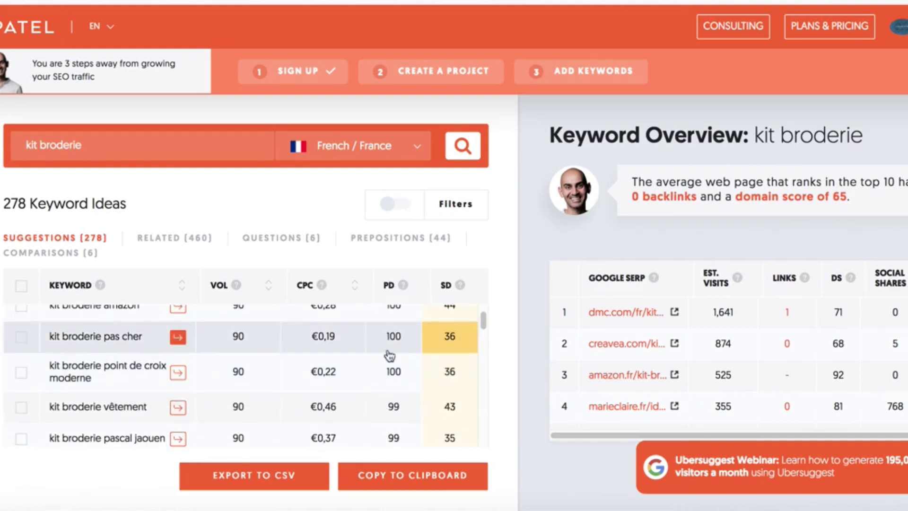
{"action": "scroll", "coordinate": [326, 396], "scroll_direction": "down", "scroll_amount": 1}
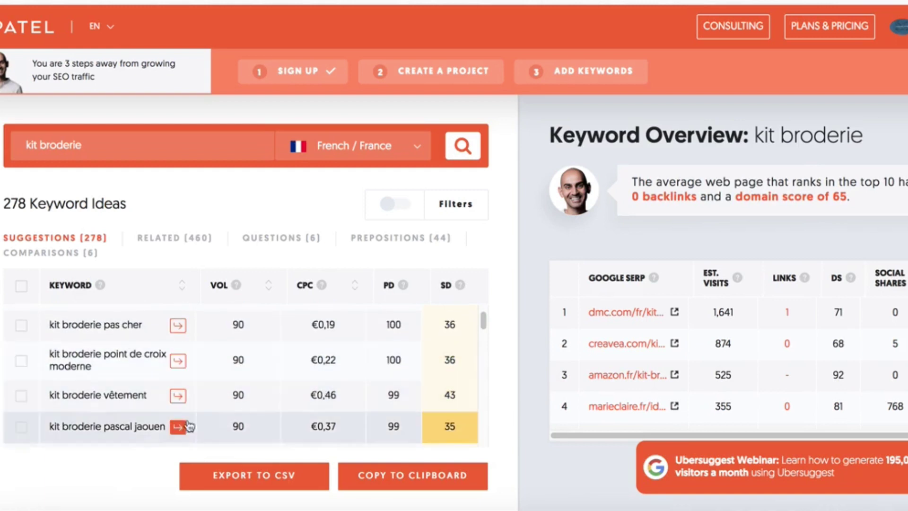
{"action": "scroll", "coordinate": [339, 377], "scroll_direction": "down", "scroll_amount": 1}
{"action": "scroll", "coordinate": [338, 360], "scroll_direction": "down", "scroll_amount": 2}
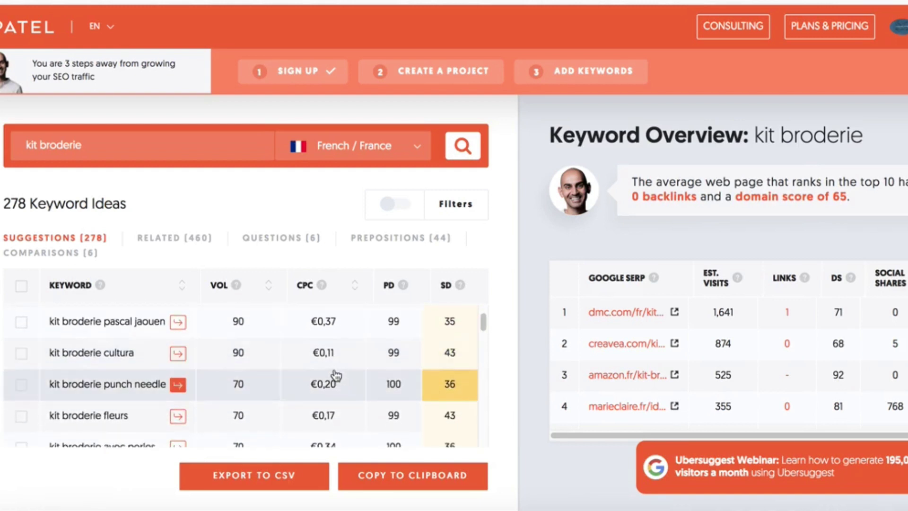
{"action": "scroll", "coordinate": [163, 382], "scroll_direction": "down", "scroll_amount": 1}
{"action": "scroll", "coordinate": [189, 385], "scroll_direction": "down", "scroll_amount": 1}
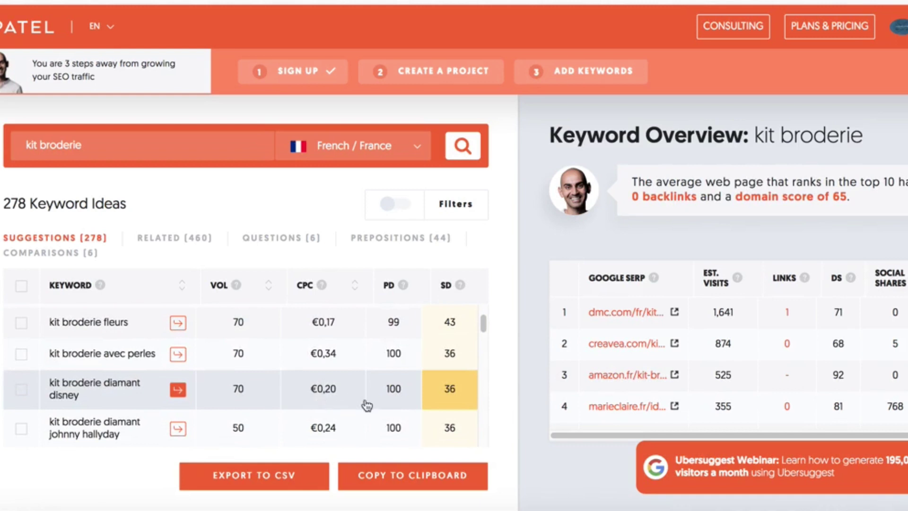
{"action": "scroll", "coordinate": [267, 392], "scroll_direction": "down", "scroll_amount": 4}
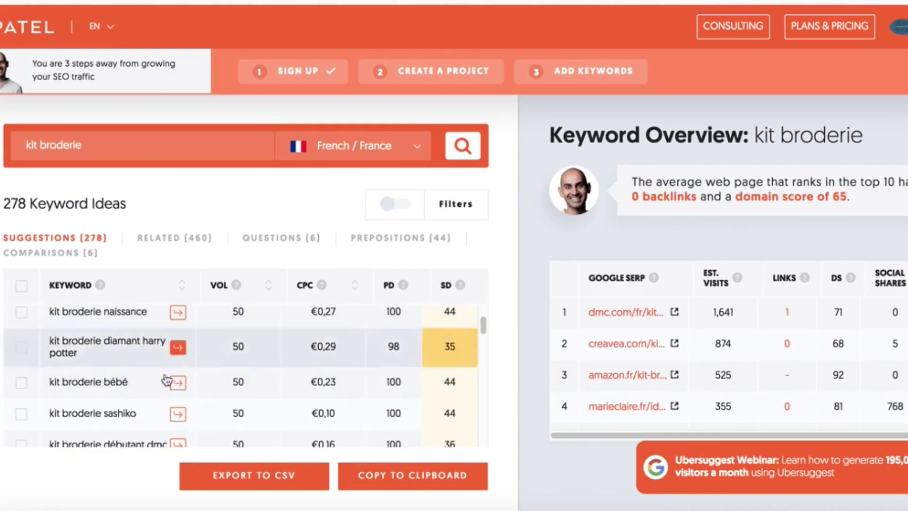
{"action": "scroll", "coordinate": [273, 385], "scroll_direction": "down", "scroll_amount": 2}
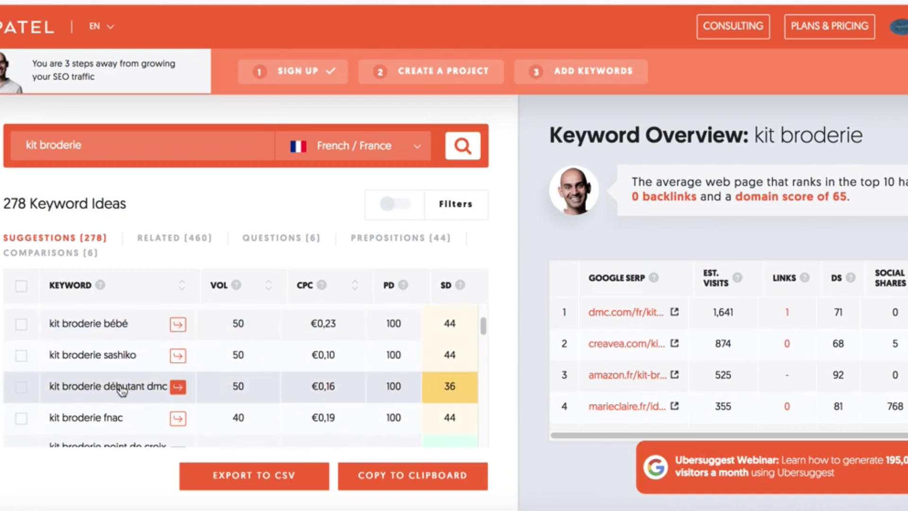
{"action": "scroll", "coordinate": [278, 386], "scroll_direction": "down", "scroll_amount": 2}
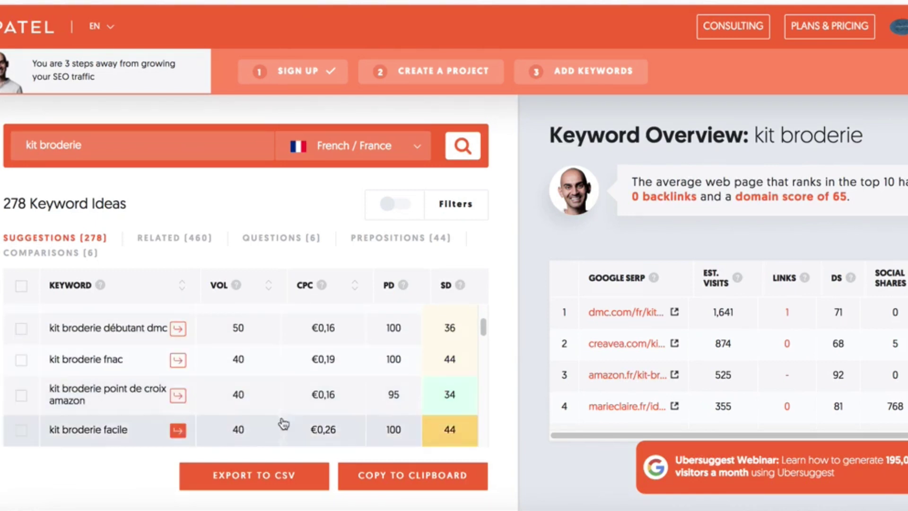
{"action": "scroll", "coordinate": [277, 403], "scroll_direction": "down", "scroll_amount": 1}
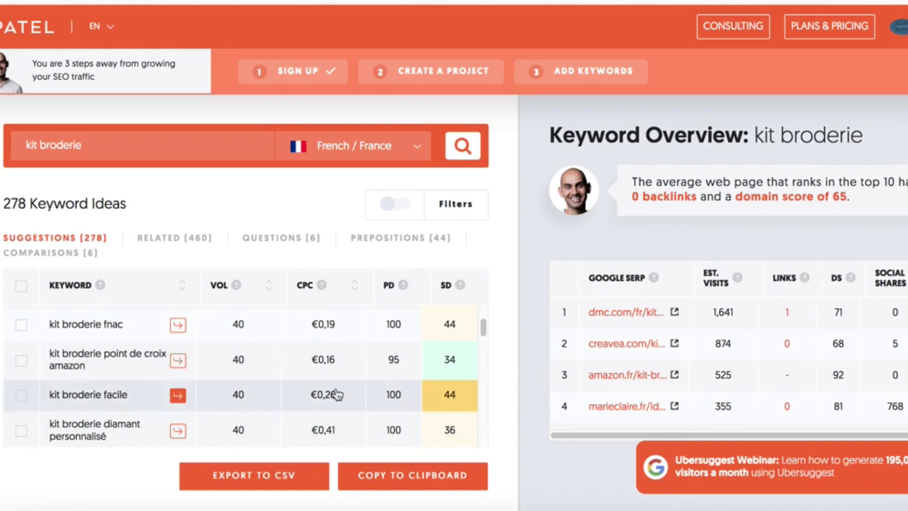
{"action": "scroll", "coordinate": [337, 394], "scroll_direction": "down", "scroll_amount": 3}
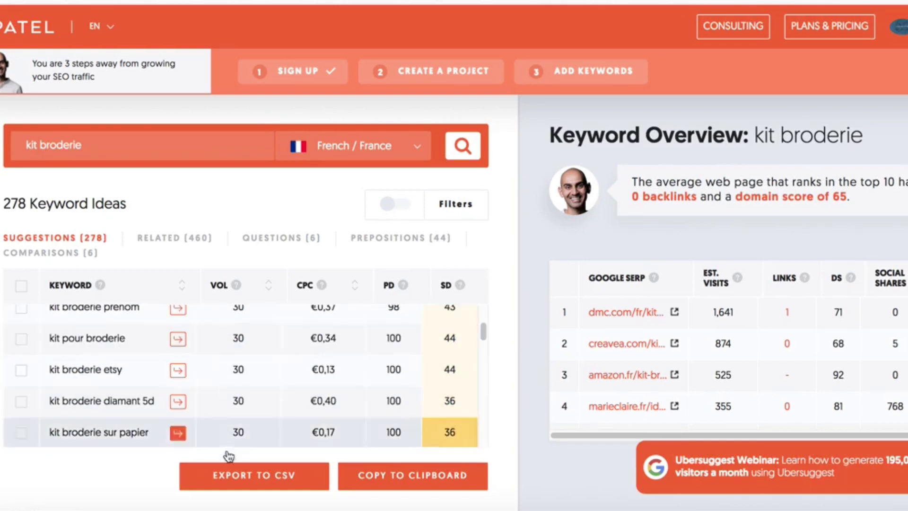
Step: Select the suggested keyword "kit broderie débutant" and copy it to the clipboard
{"action": "scroll", "coordinate": [247, 357], "scroll_direction": "up", "scroll_amount": 1}
{"action": "scroll", "coordinate": [247, 358], "scroll_direction": "up", "scroll_amount": 10}
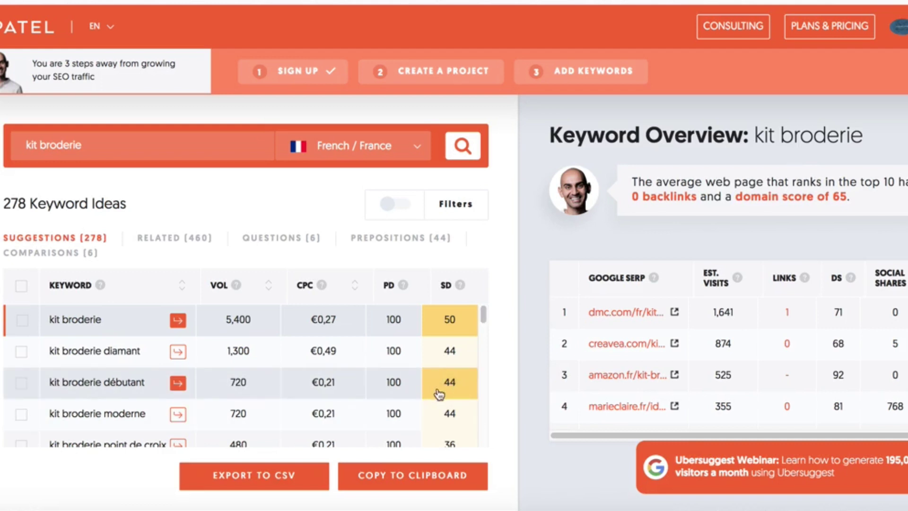
{"action": "left_click", "coordinate": [21, 382]}
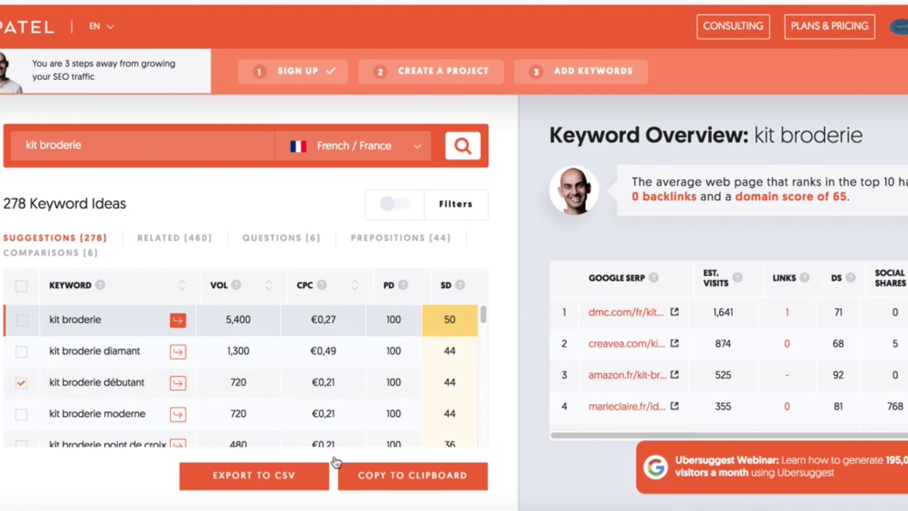
{"action": "left_click", "coordinate": [411, 475]}
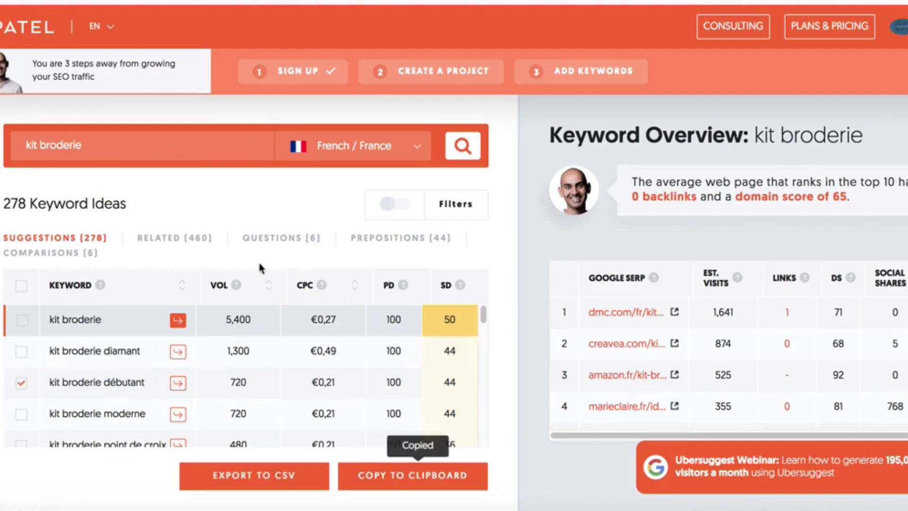
Step: Look at the related keyword ideas for "kit broderie"
{"action": "left_click", "coordinate": [168, 240]}
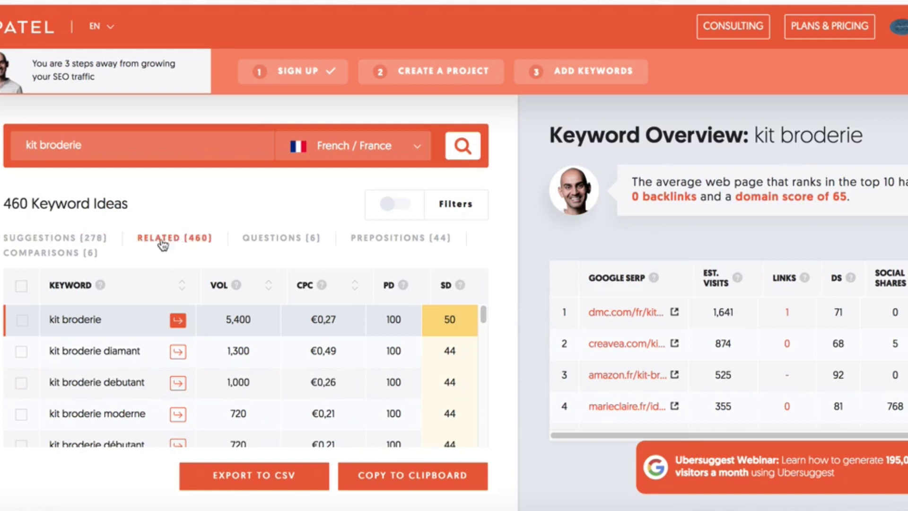
{"action": "scroll", "coordinate": [144, 345], "scroll_direction": "down", "scroll_amount": 1}
{"action": "scroll", "coordinate": [144, 345], "scroll_direction": "up", "scroll_amount": 1}
Step: Review the question-based keyword ideas for "kit broderie" through to the end of the list
{"action": "left_click", "coordinate": [284, 240]}
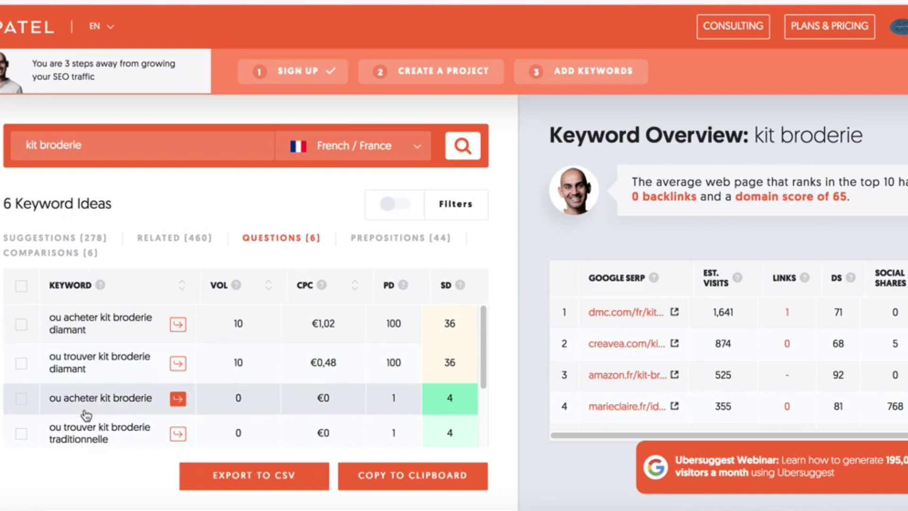
{"action": "scroll", "coordinate": [146, 398], "scroll_direction": "down", "scroll_amount": 1}
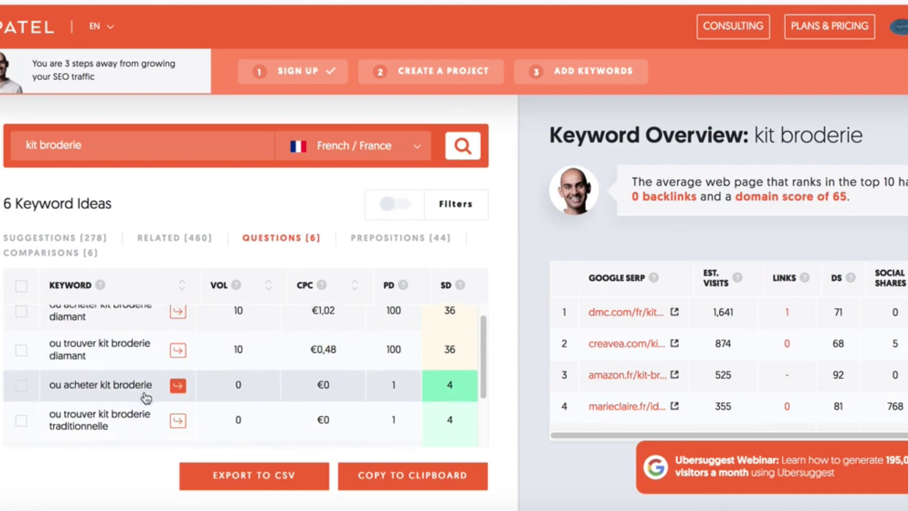
{"action": "scroll", "coordinate": [147, 398], "scroll_direction": "down", "scroll_amount": 4}
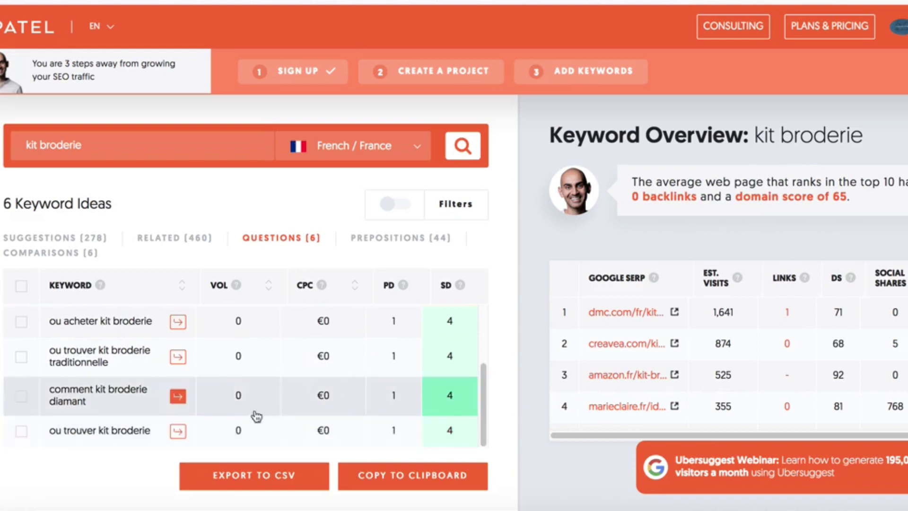
{"action": "scroll", "coordinate": [164, 326], "scroll_direction": "up", "scroll_amount": 1}
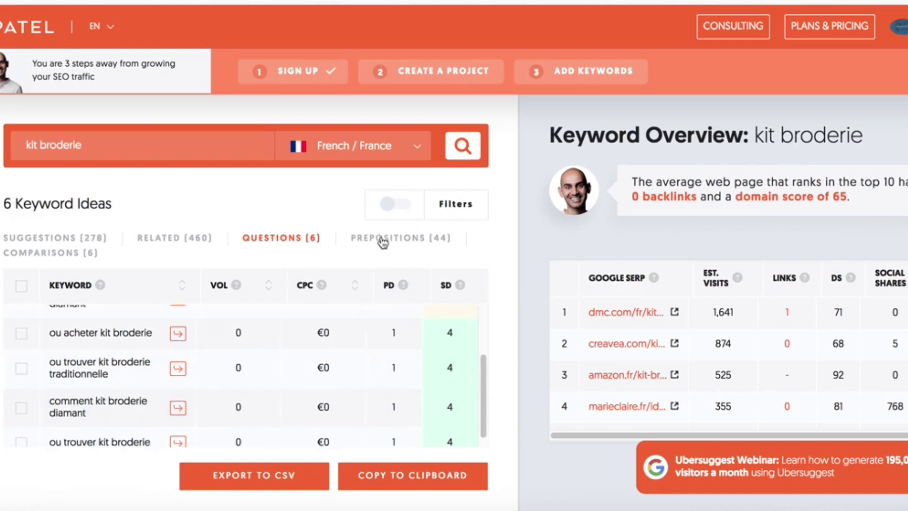
Step: Review the preposition-based keyword ideas for "kit broderie" and return towards the start of the list
{"action": "left_click", "coordinate": [383, 242]}
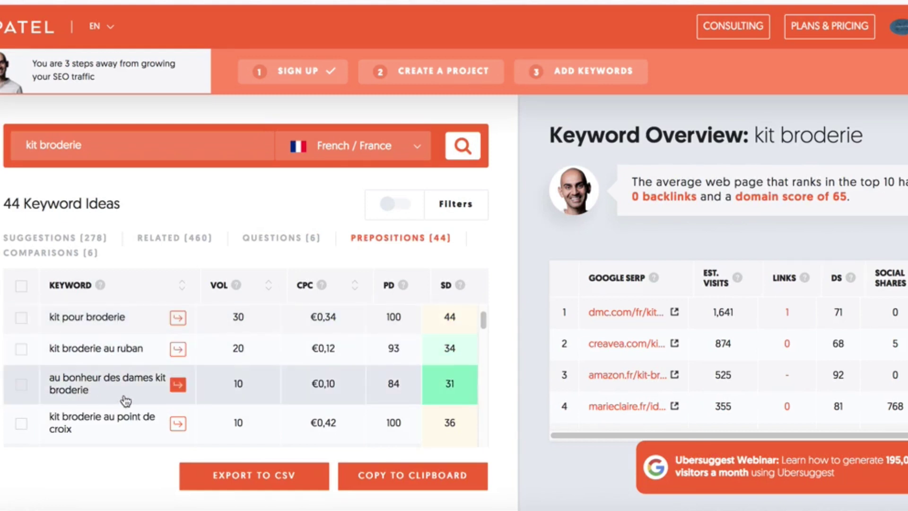
{"action": "scroll", "coordinate": [126, 401], "scroll_direction": "down", "scroll_amount": 2}
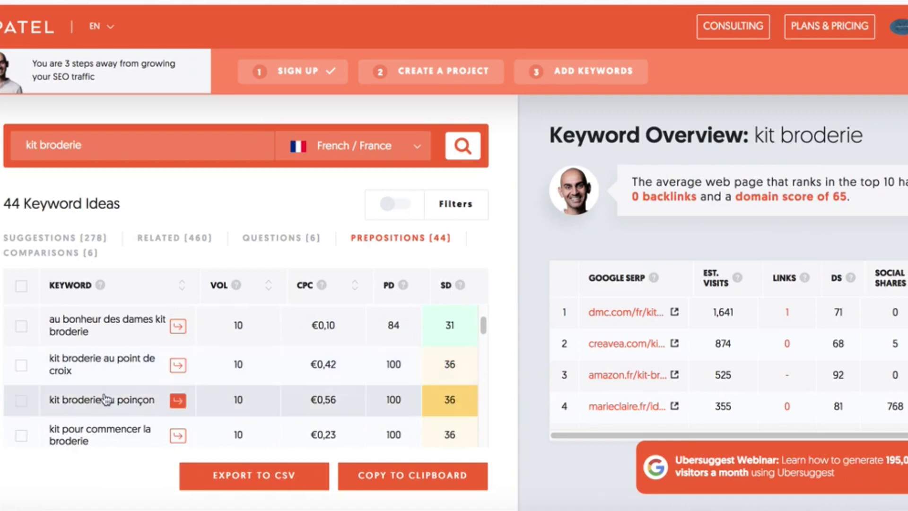
{"action": "scroll", "coordinate": [227, 377], "scroll_direction": "down", "scroll_amount": 4}
{"action": "scroll", "coordinate": [253, 364], "scroll_direction": "down", "scroll_amount": 5}
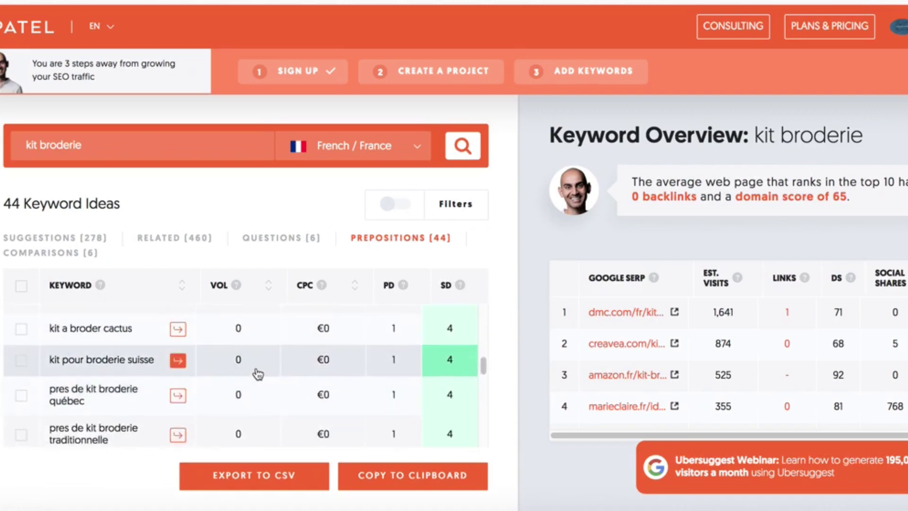
{"action": "scroll", "coordinate": [258, 373], "scroll_direction": "down", "scroll_amount": 3}
{"action": "scroll", "coordinate": [251, 361], "scroll_direction": "up", "scroll_amount": 10}
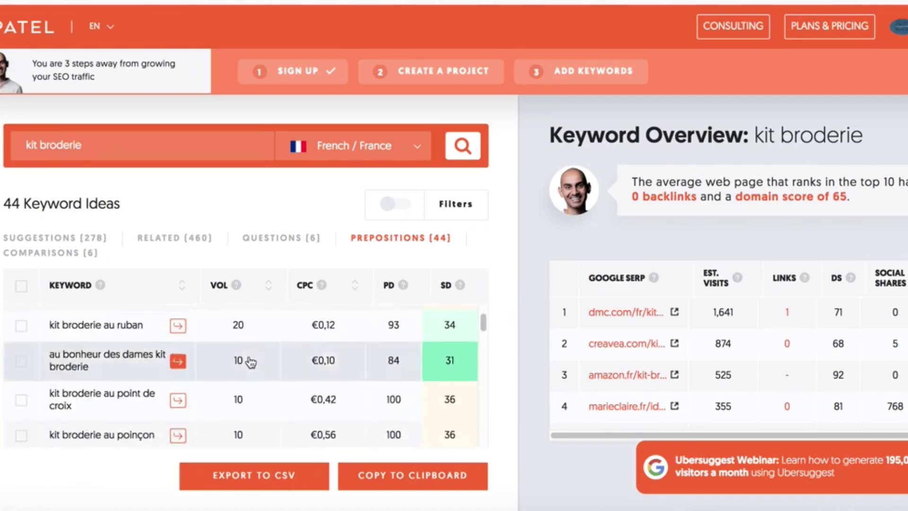
Step: Check the comparison keyword ideas for "kit broderie" and return to the related ones
{"action": "left_click", "coordinate": [50, 255]}
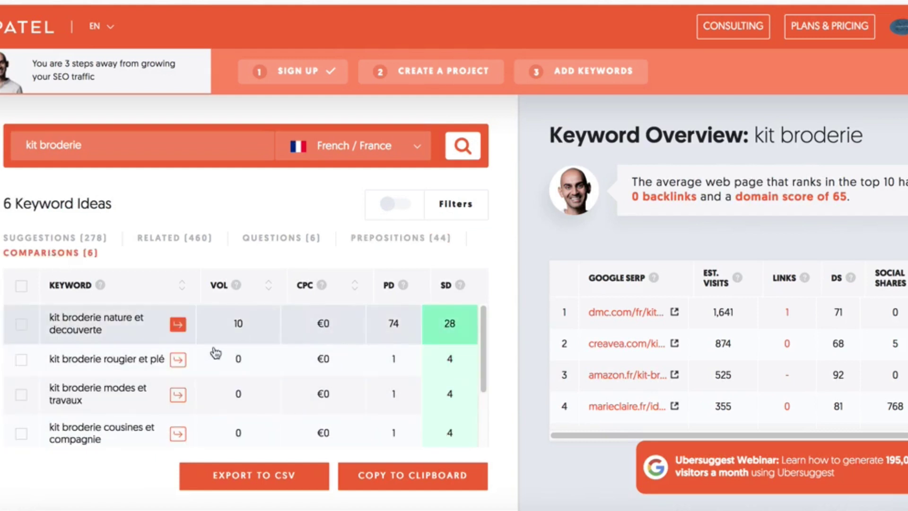
{"action": "left_click", "coordinate": [174, 240]}
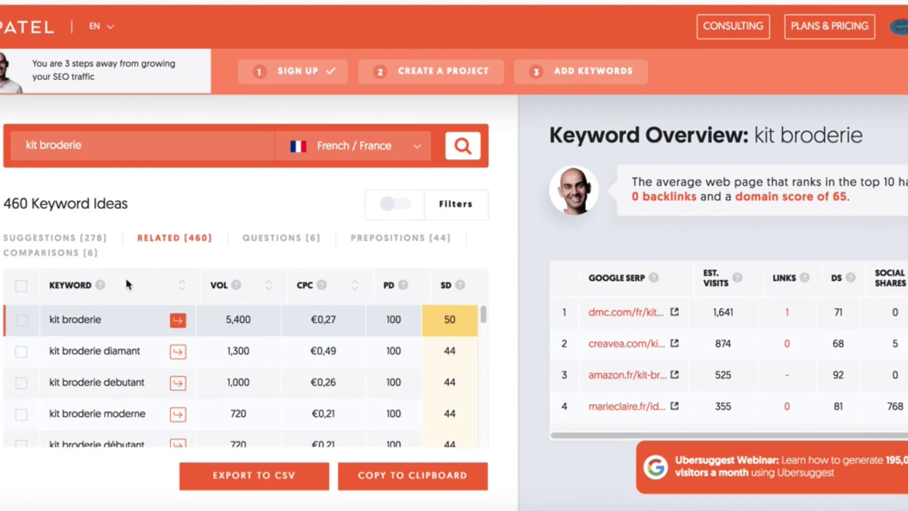
{"action": "scroll", "coordinate": [112, 408], "scroll_direction": "down", "scroll_amount": 1}
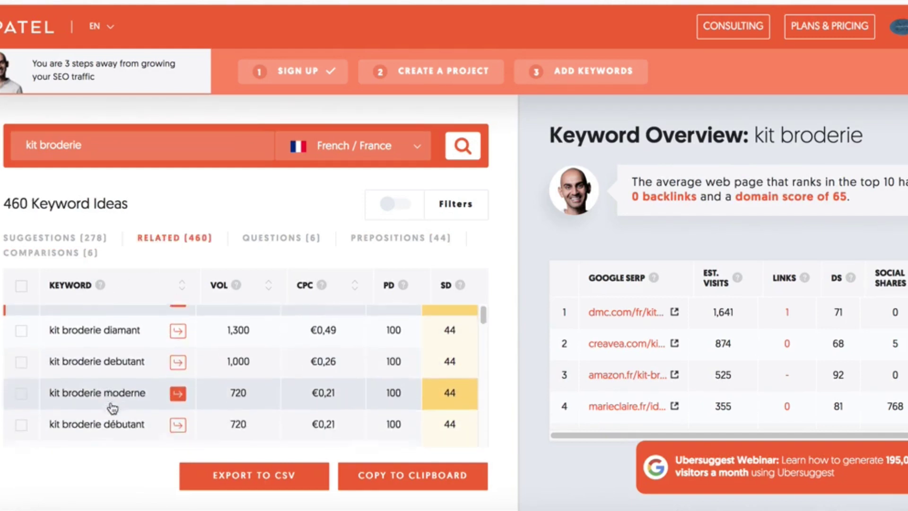
{"action": "scroll", "coordinate": [112, 408], "scroll_direction": "down", "scroll_amount": 1}
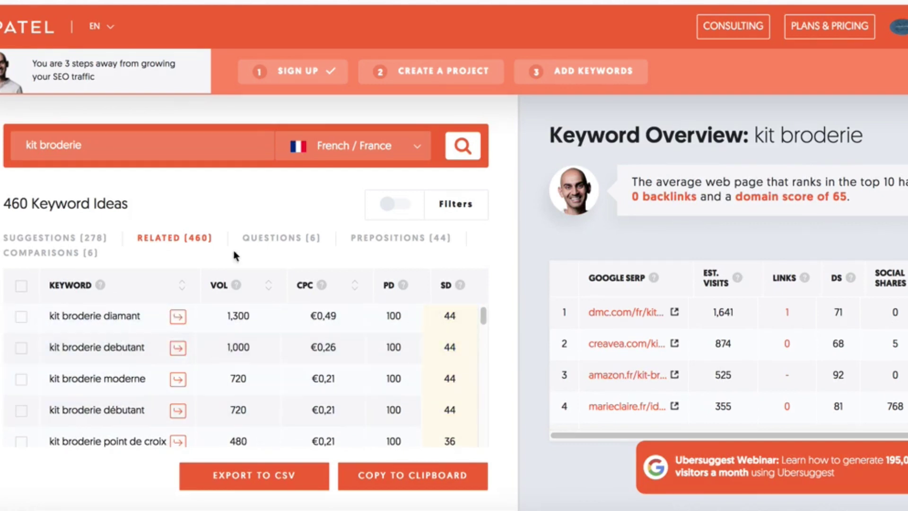
Step: Replace the search term with "kit diy" and run the keyword search
{"action": "left_click_drag", "start_coordinate": [115, 145], "coordinate": [20, 149]}
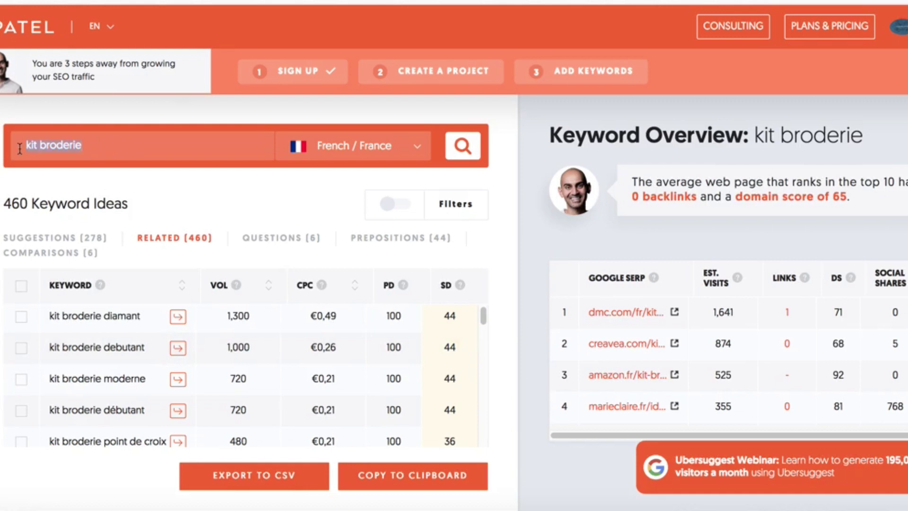
{"action": "type", "text": "k"}
{"action": "left_click", "coordinate": [463, 146]}
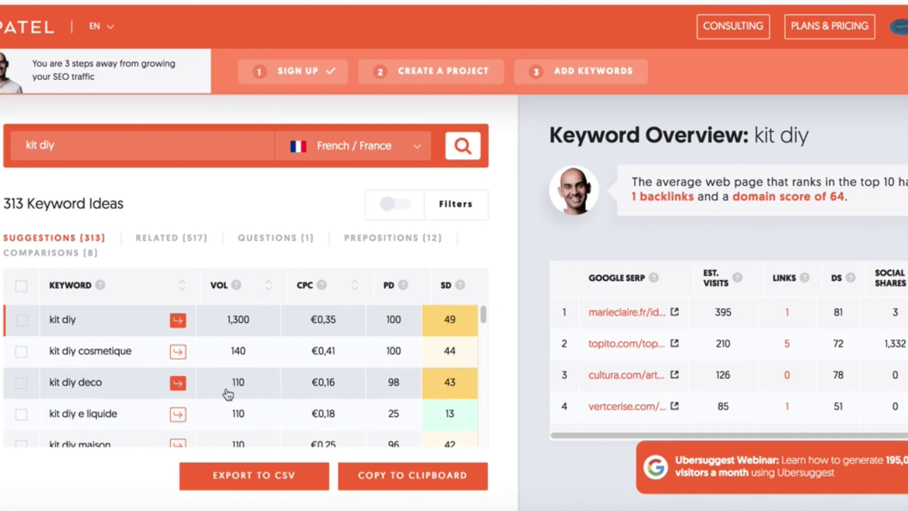
Step: Browse the suggested keywords for "kit diy" and switch to its preposition-based keyword ideas
{"action": "scroll", "coordinate": [229, 394], "scroll_direction": "down", "scroll_amount": 3}
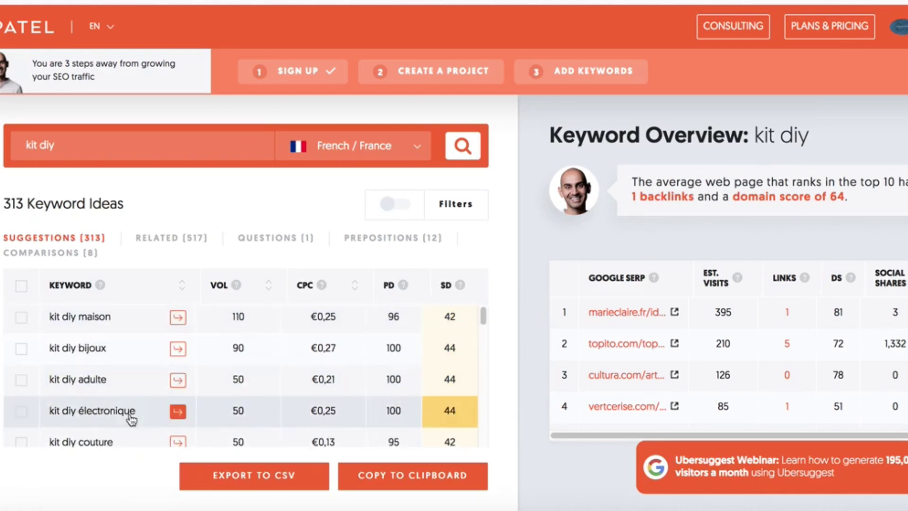
{"action": "scroll", "coordinate": [257, 365], "scroll_direction": "down", "scroll_amount": 3}
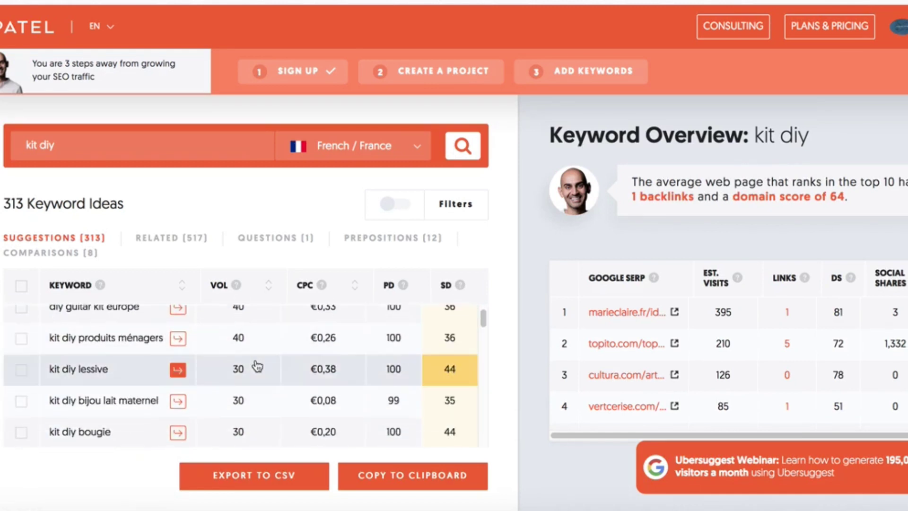
{"action": "scroll", "coordinate": [256, 373], "scroll_direction": "down", "scroll_amount": 3}
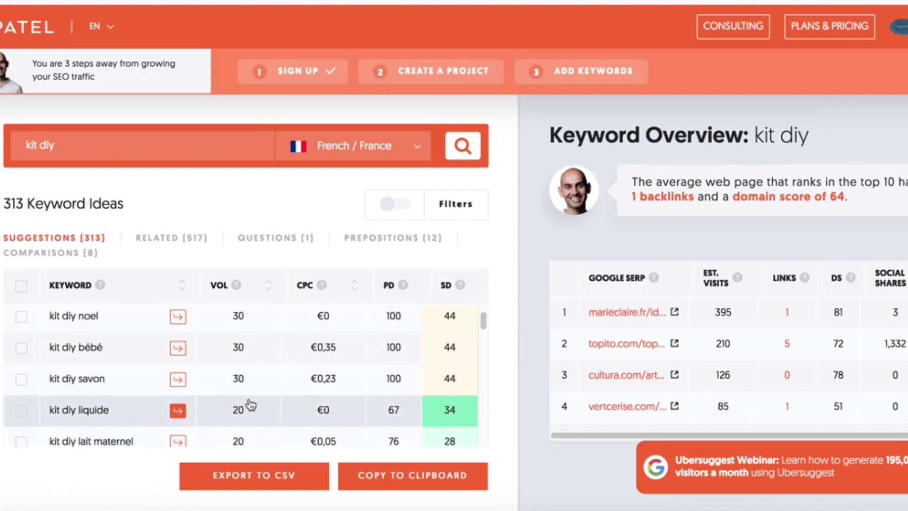
{"action": "scroll", "coordinate": [253, 405], "scroll_direction": "up", "scroll_amount": 10}
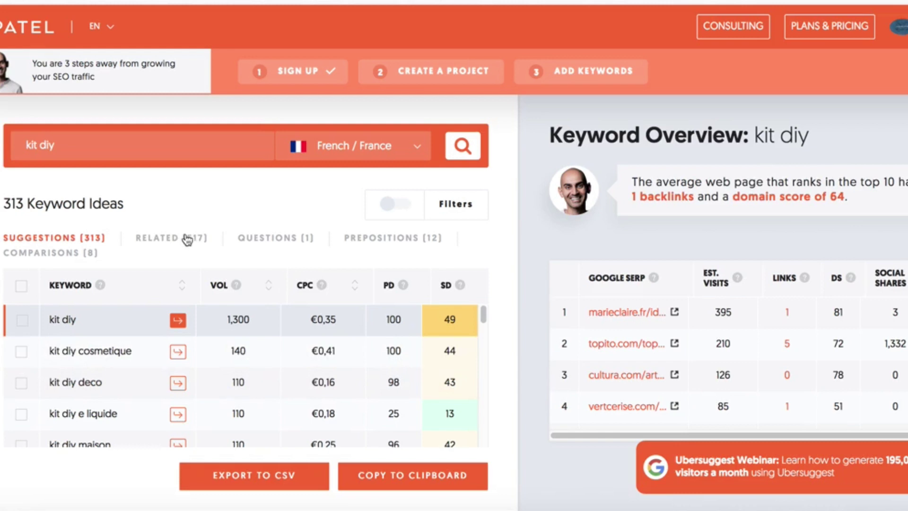
{"action": "left_click", "coordinate": [398, 240]}
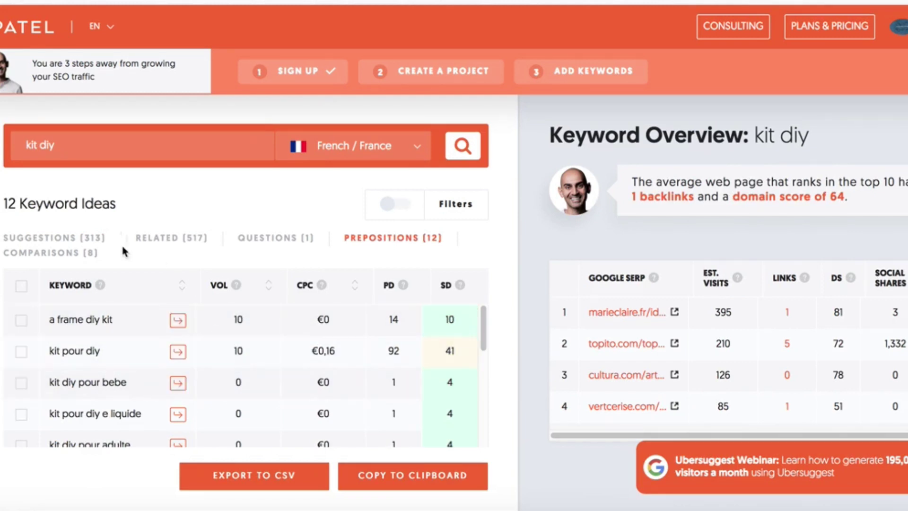
Step: Check the comparison keyword ideas for "kit diy" and run a new keyword search for "diy broderie"
{"action": "left_click", "coordinate": [71, 255]}
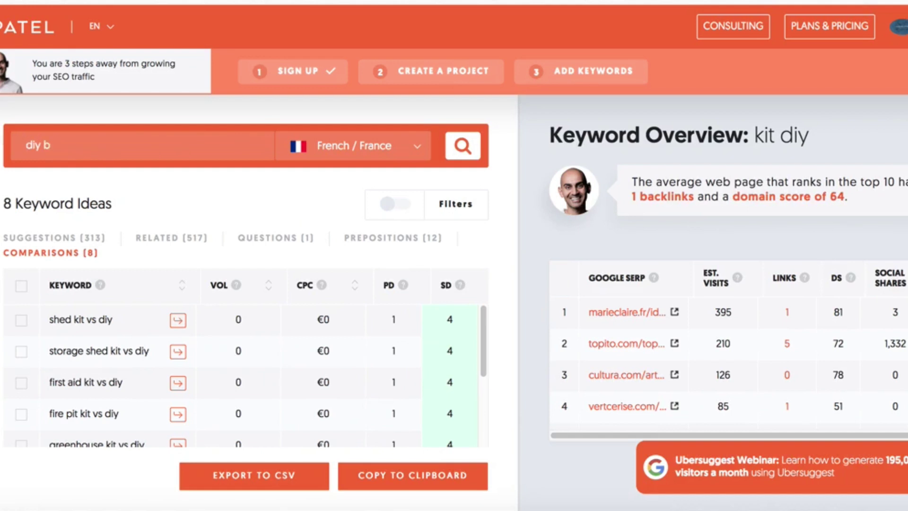
{"action": "key", "text": "Return"}
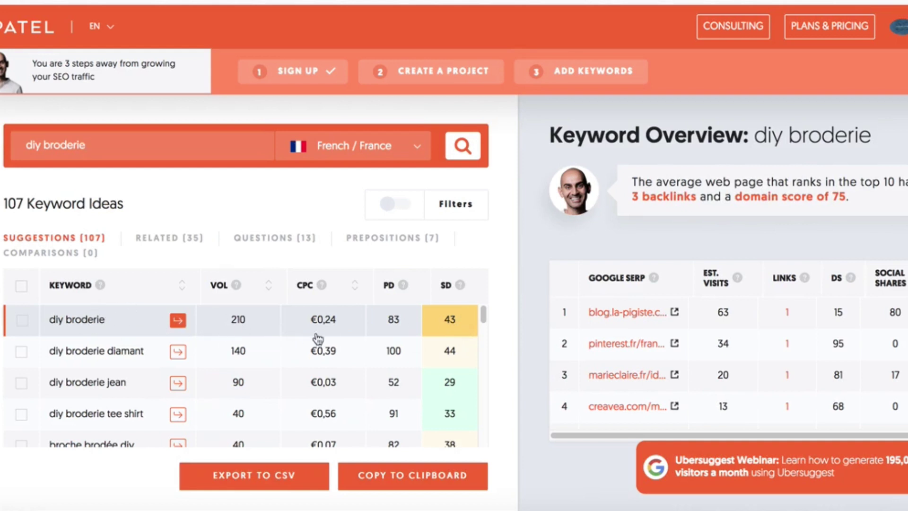
Step: Review the suggested, question-based and preposition-based keyword ideas for "diy broderie"
{"action": "scroll", "coordinate": [293, 385], "scroll_direction": "down", "scroll_amount": 2}
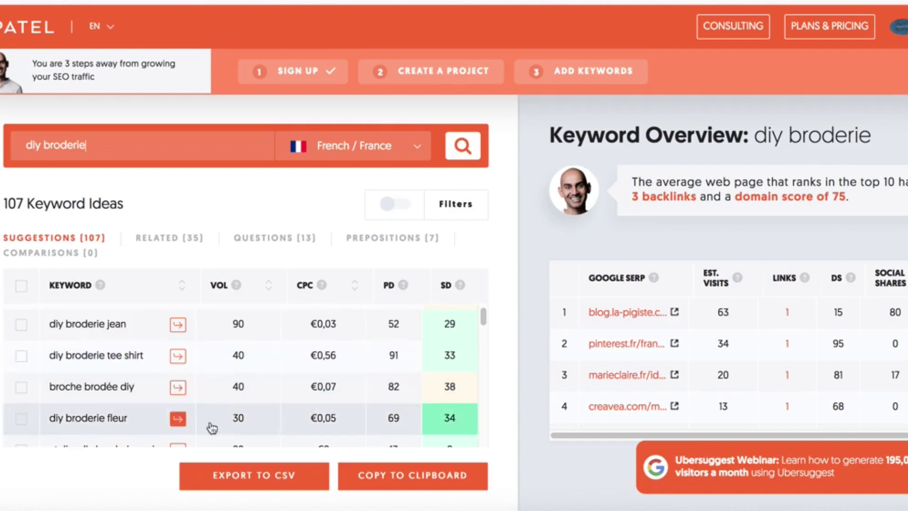
{"action": "left_click", "coordinate": [285, 240]}
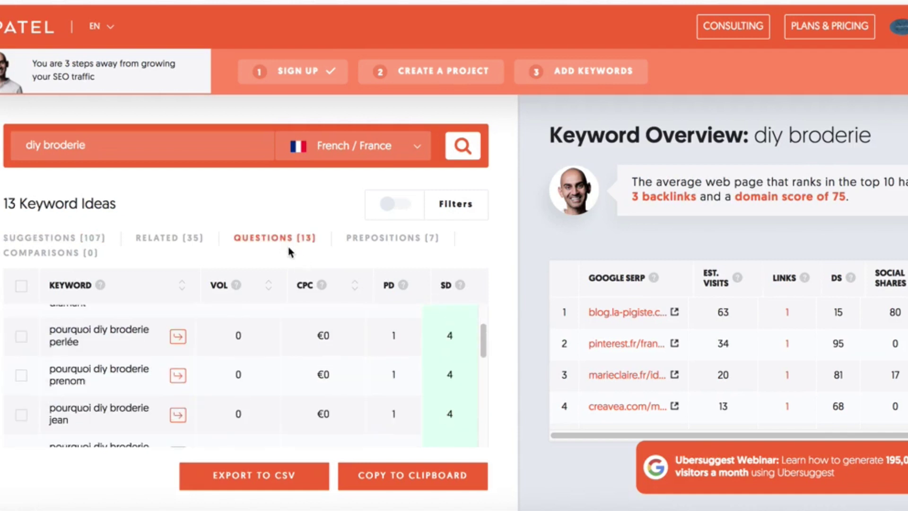
{"action": "scroll", "coordinate": [121, 368], "scroll_direction": "up", "scroll_amount": 2}
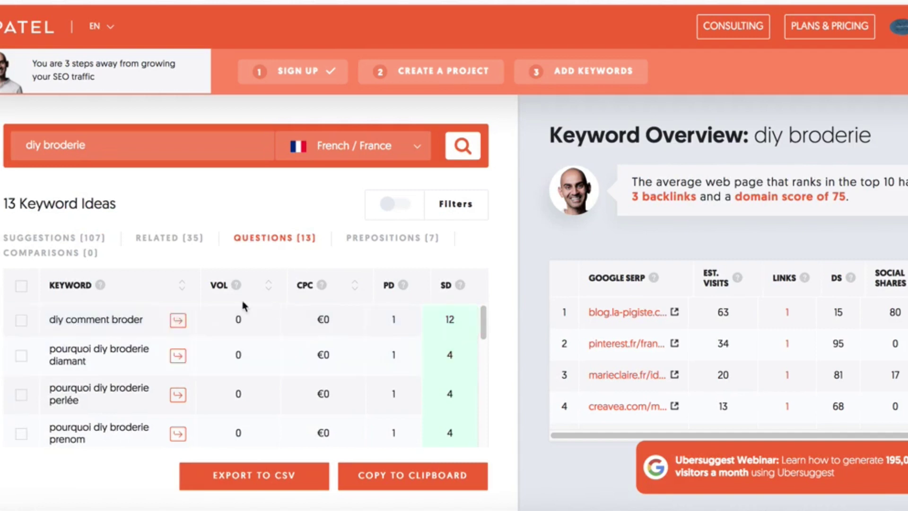
{"action": "left_click", "coordinate": [404, 238]}
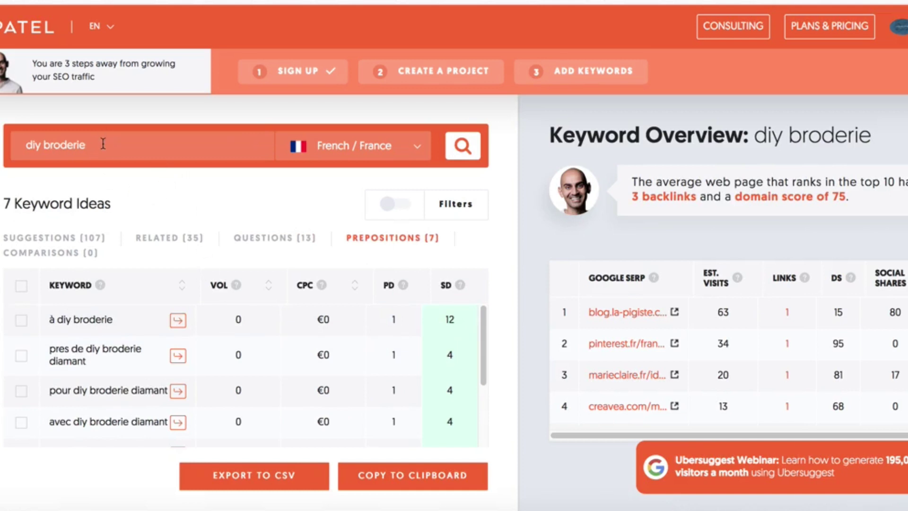
Step: Search for "canvas broderie" and check the first suggested keywords
{"action": "type", "text": "b"}
{"action": "type", "text": "canvas"}
{"action": "key", "text": "Return"}
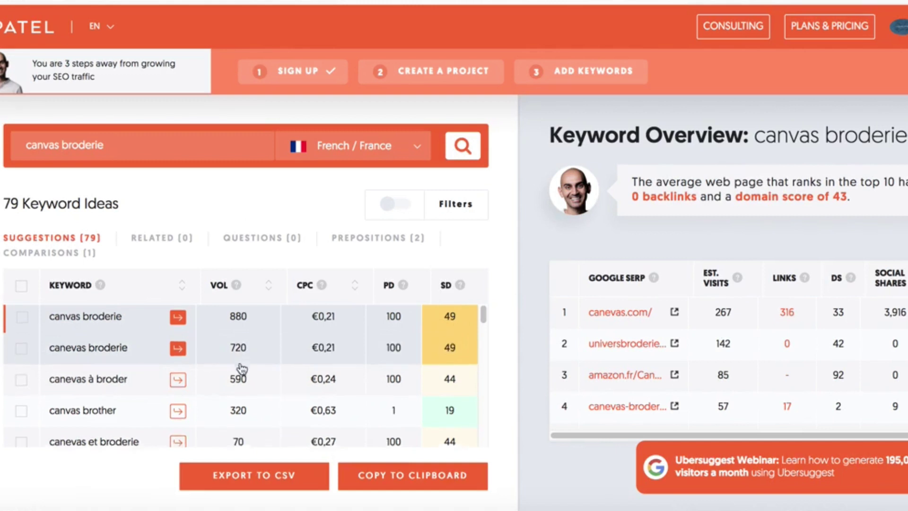
{"action": "scroll", "coordinate": [242, 368], "scroll_direction": "down", "scroll_amount": 1}
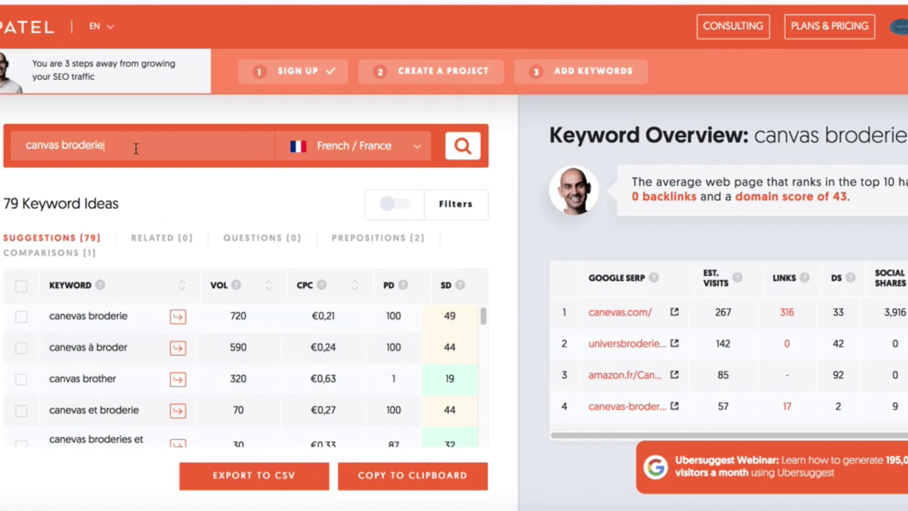
Step: Replace the search term with "kit a broder", run the search and check the first suggested keywords
{"action": "type", "text": "kit a"}
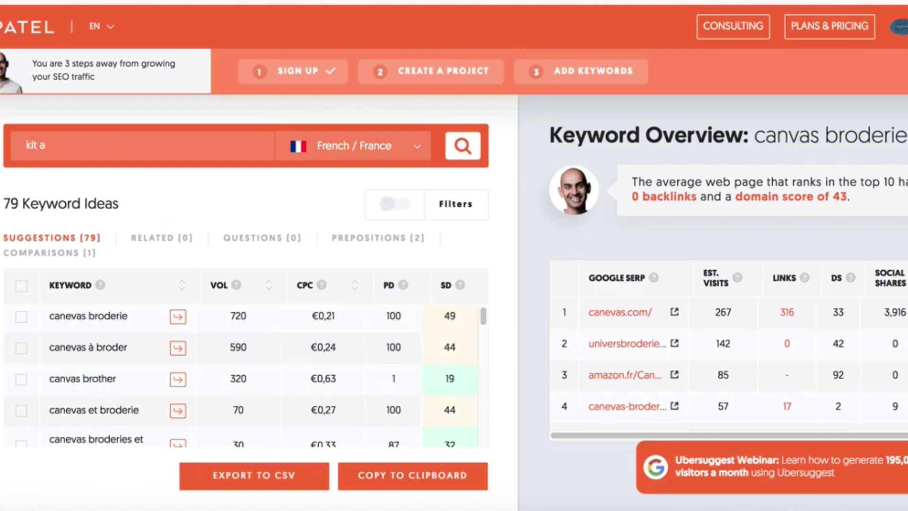
{"action": "type", "text": " broder"}
{"action": "key", "text": "Return"}
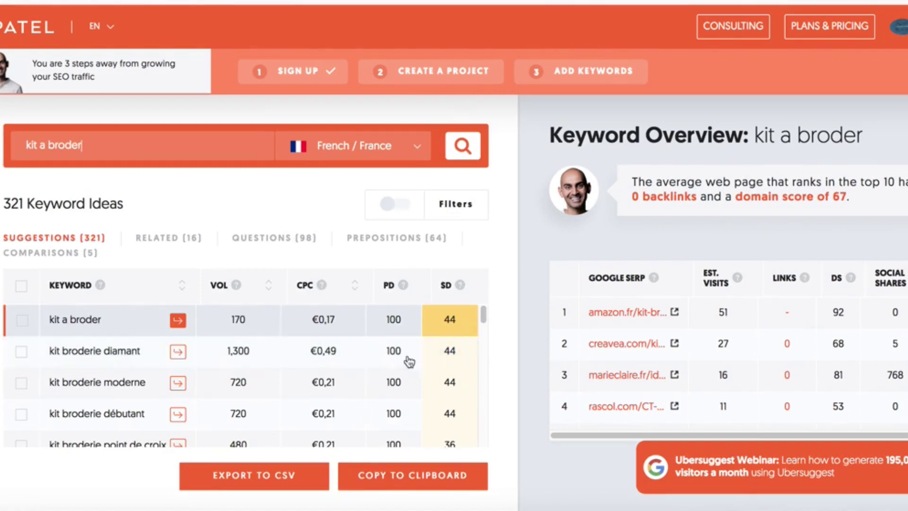
{"action": "scroll", "coordinate": [234, 368], "scroll_direction": "down", "scroll_amount": 1}
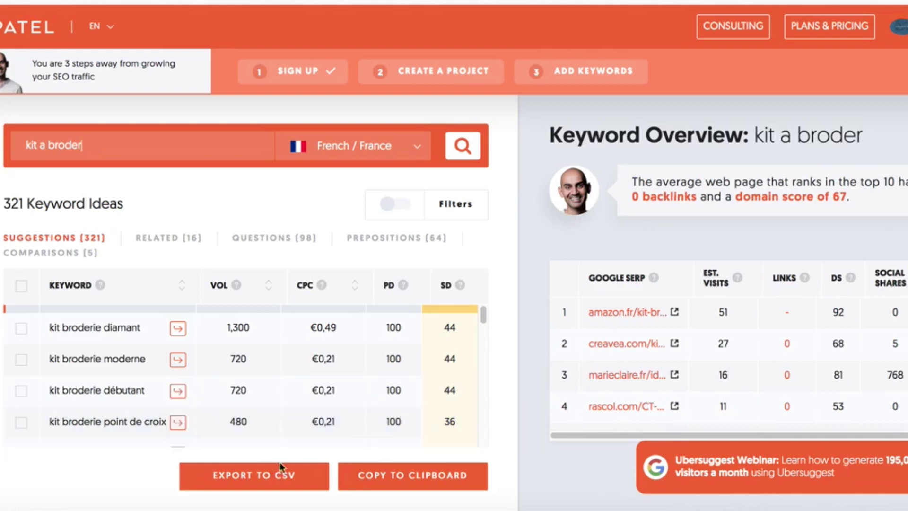
Step: Select the keyword "kit broderie point de croix" and copy the selection to the clipboard
{"action": "left_click", "coordinate": [377, 479]}
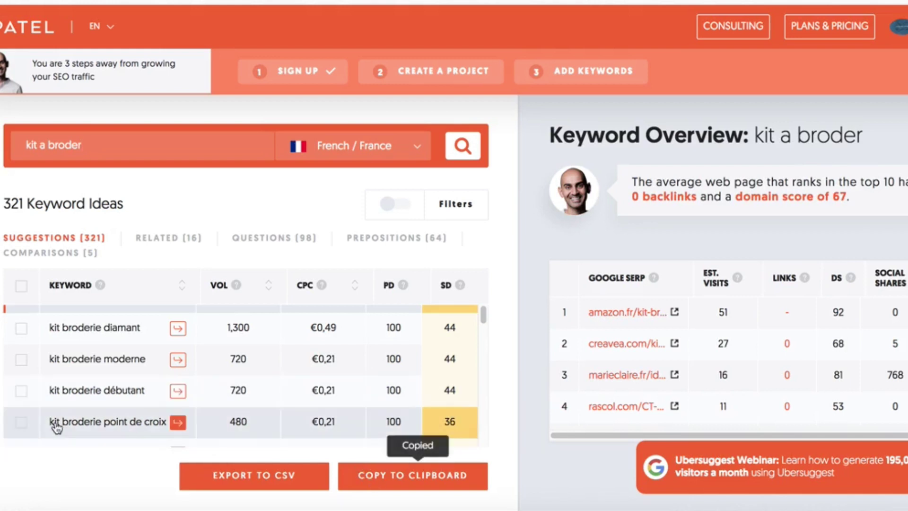
{"action": "left_click", "coordinate": [35, 425]}
{"action": "left_click", "coordinate": [406, 479]}
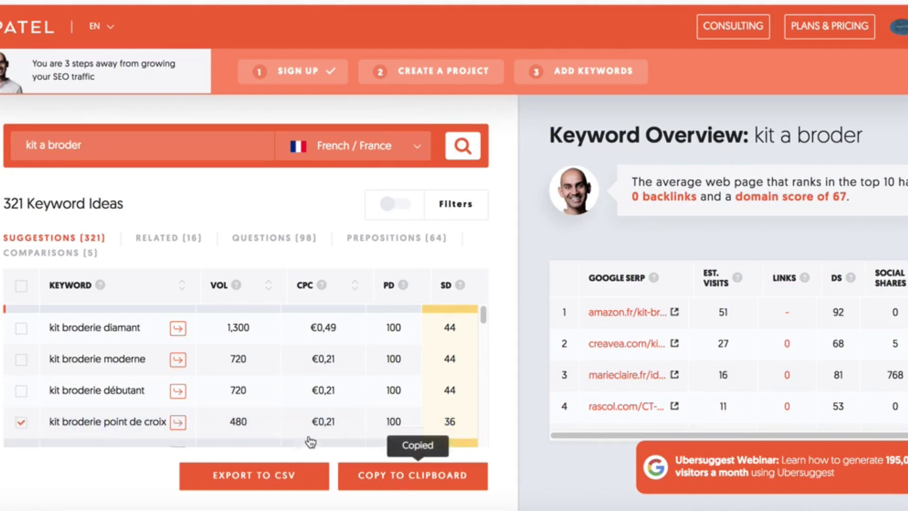
Step: Also select "kit broderie pas cher" further down the suggested keywords for "kit a broder"
{"action": "scroll", "coordinate": [256, 378], "scroll_direction": "down", "scroll_amount": 1}
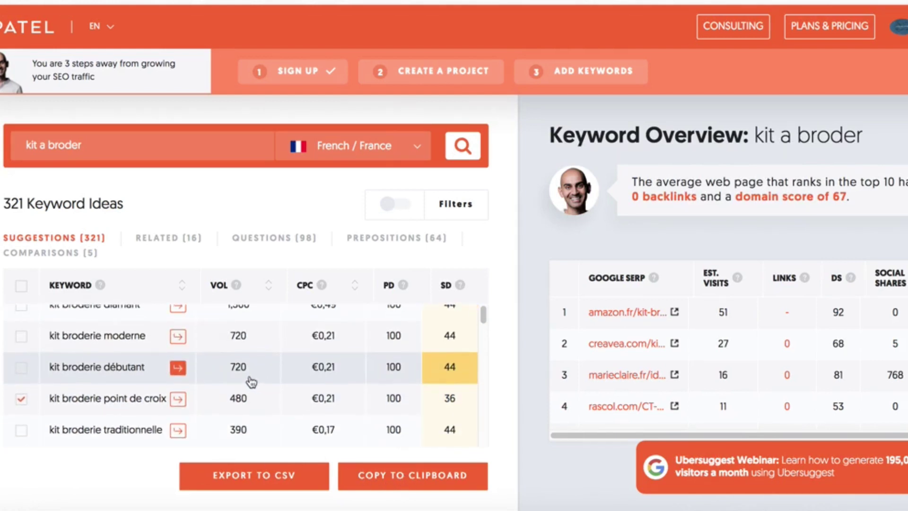
{"action": "scroll", "coordinate": [228, 388], "scroll_direction": "down", "scroll_amount": 1}
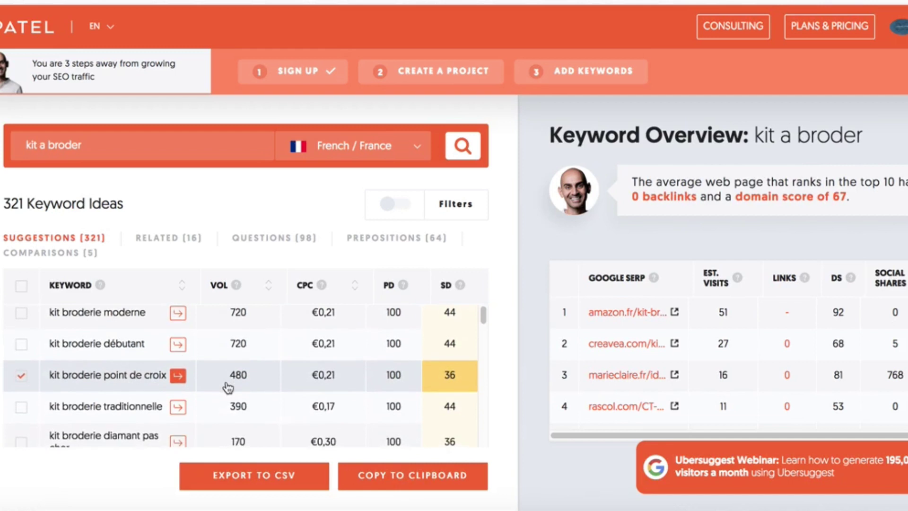
{"action": "scroll", "coordinate": [228, 388], "scroll_direction": "down", "scroll_amount": 1}
{"action": "scroll", "coordinate": [228, 388], "scroll_direction": "down", "scroll_amount": 2}
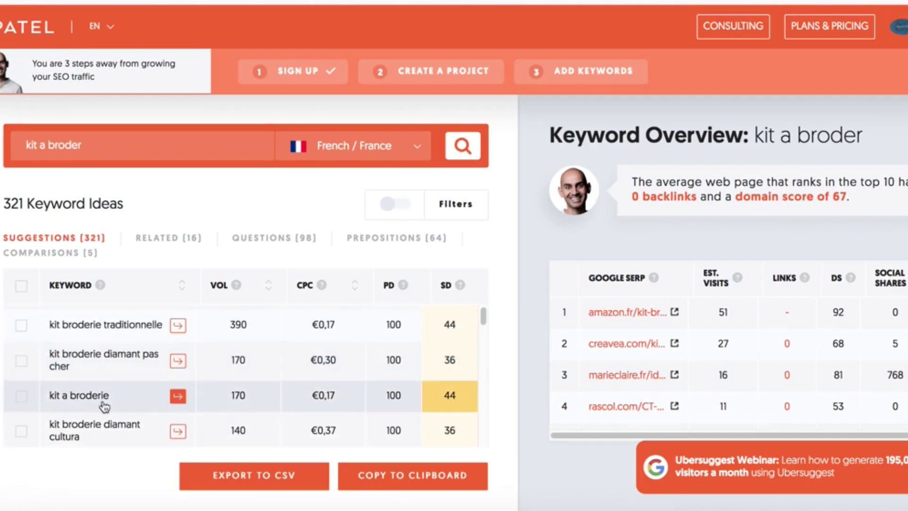
{"action": "scroll", "coordinate": [330, 415], "scroll_direction": "down", "scroll_amount": 1}
{"action": "scroll", "coordinate": [326, 407], "scroll_direction": "down", "scroll_amount": 1}
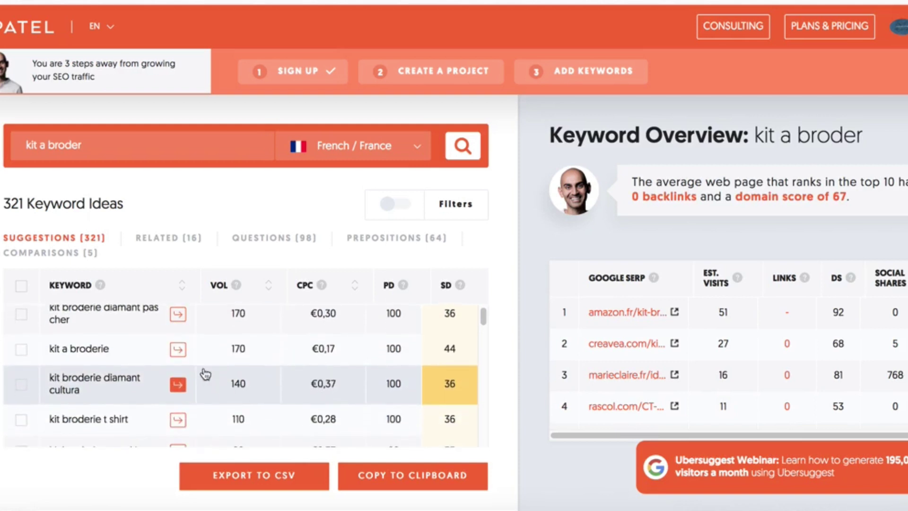
{"action": "scroll", "coordinate": [203, 374], "scroll_direction": "down", "scroll_amount": 2}
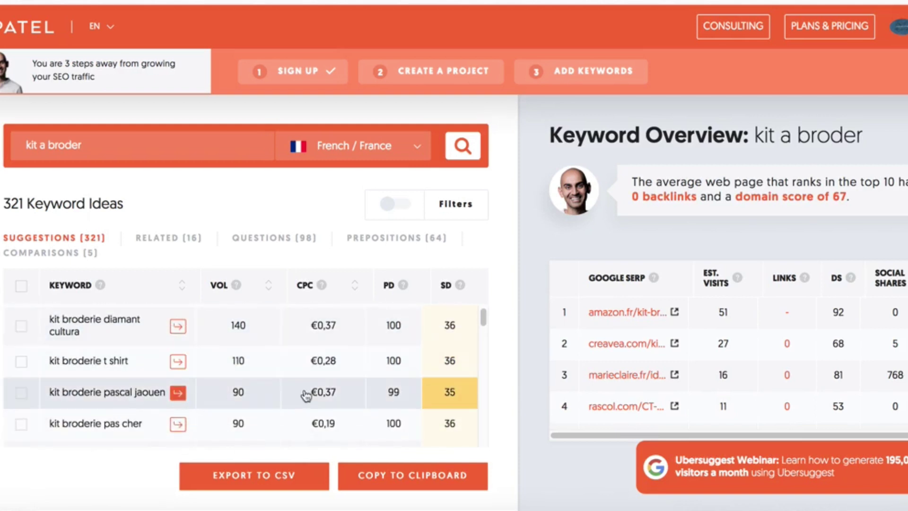
{"action": "scroll", "coordinate": [281, 384], "scroll_direction": "down", "scroll_amount": 1}
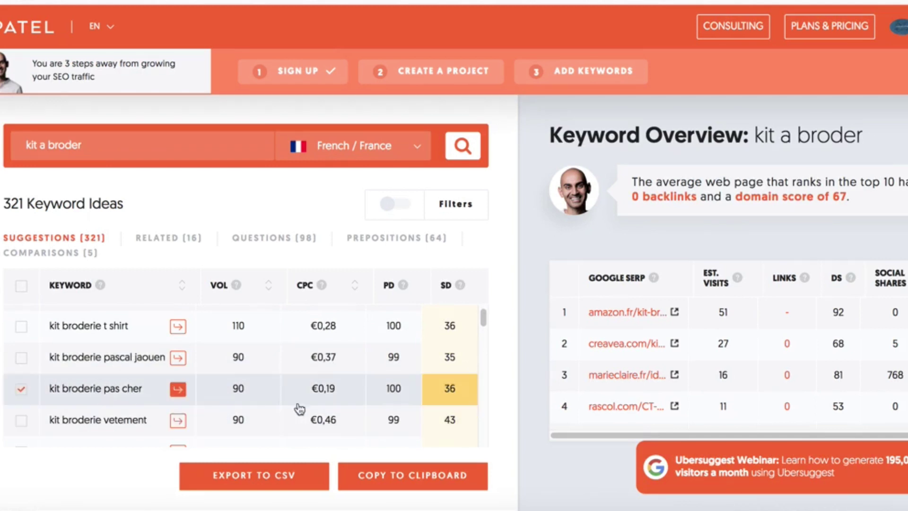
Step: Examine the lower-volume suggested keywords for "kit a broder", comparing their search volume and SEO difficulty
{"action": "scroll", "coordinate": [256, 388], "scroll_direction": "down", "scroll_amount": 1}
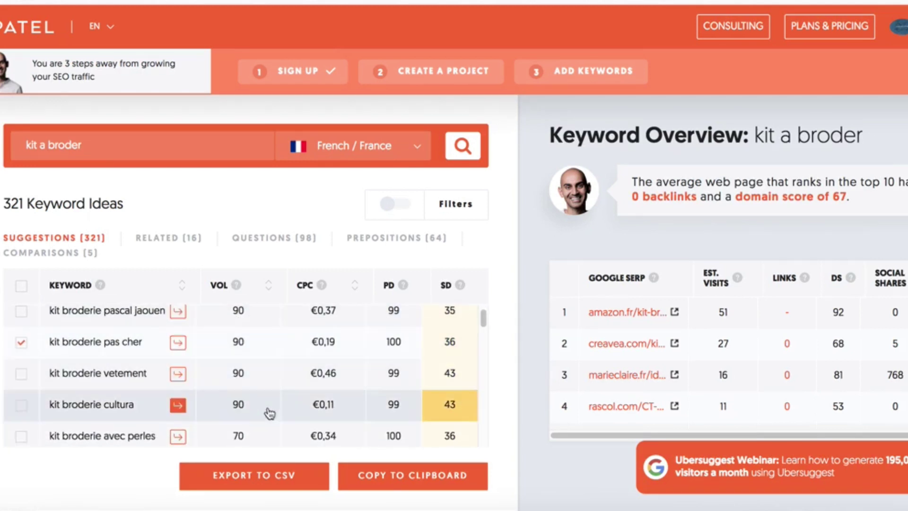
{"action": "scroll", "coordinate": [248, 384], "scroll_direction": "down", "scroll_amount": 1}
{"action": "scroll", "coordinate": [252, 378], "scroll_direction": "down", "scroll_amount": 3}
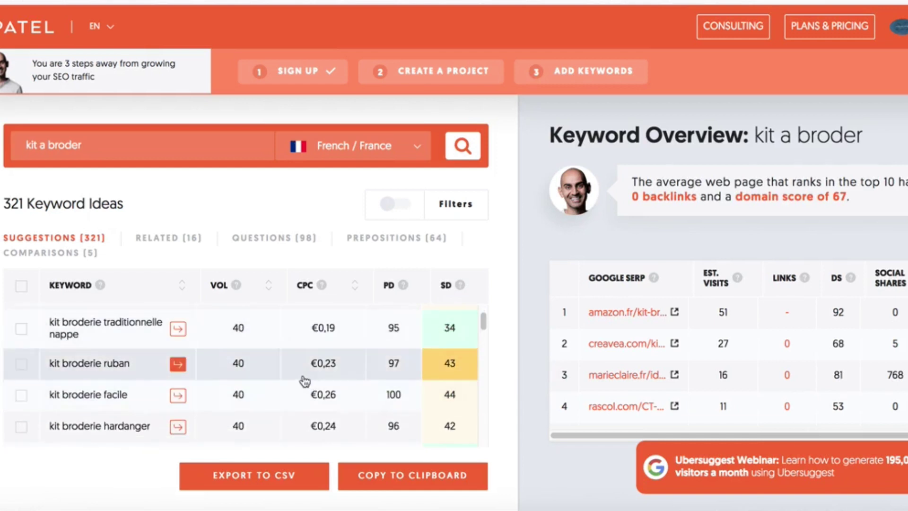
{"action": "scroll", "coordinate": [304, 381], "scroll_direction": "down", "scroll_amount": 1}
{"action": "scroll", "coordinate": [303, 380], "scroll_direction": "down", "scroll_amount": 1}
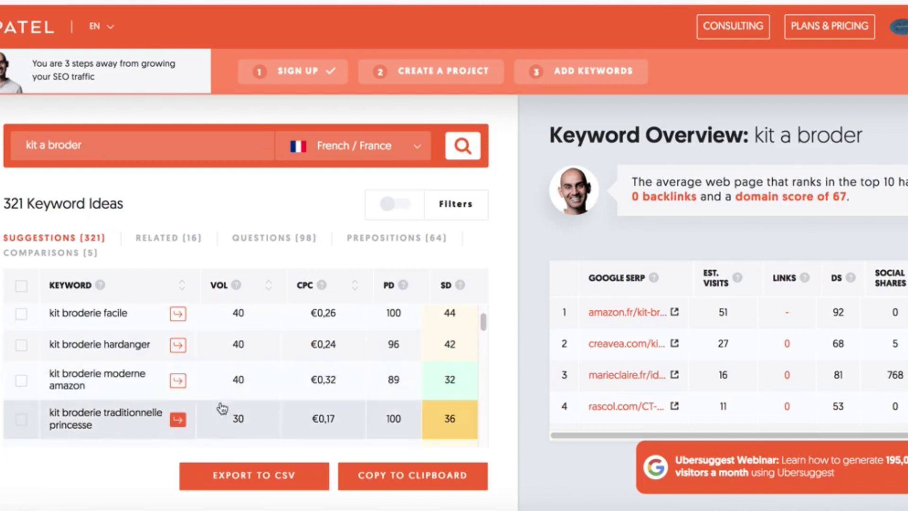
{"action": "scroll", "coordinate": [285, 380], "scroll_direction": "down", "scroll_amount": 3}
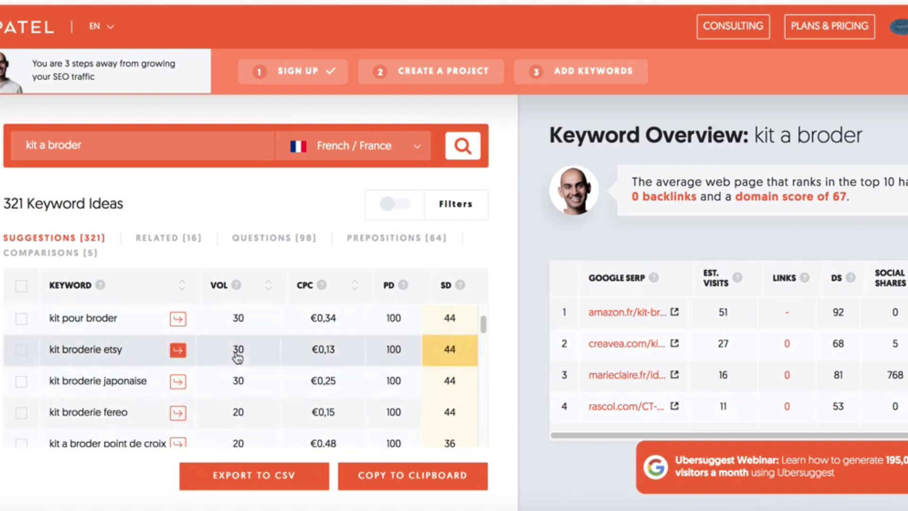
{"action": "scroll", "coordinate": [239, 411], "scroll_direction": "down", "scroll_amount": 1}
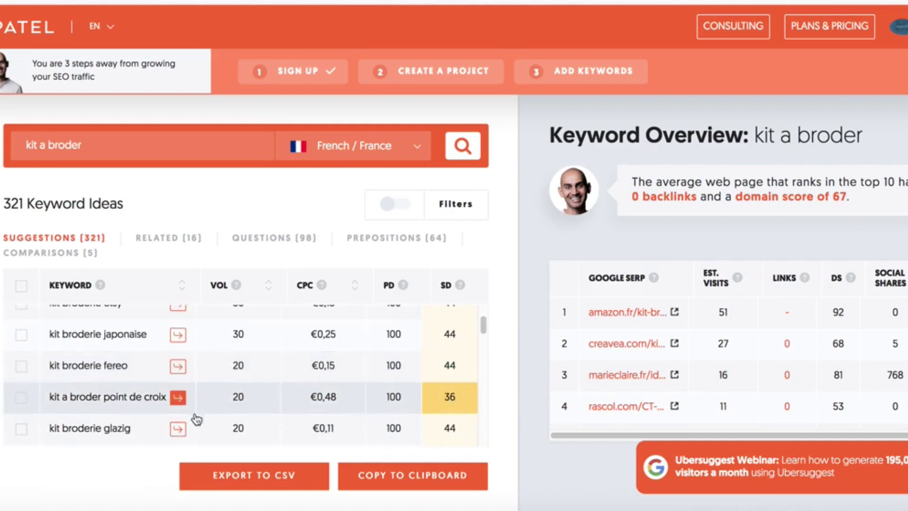
{"action": "scroll", "coordinate": [241, 392], "scroll_direction": "down", "scroll_amount": 3}
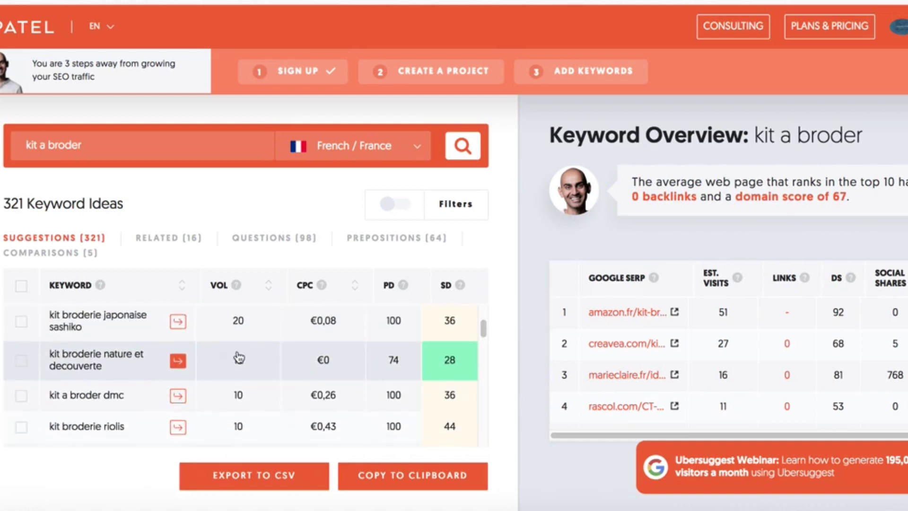
Step: Add "kit broderie diamant" near the start of the list to the selection and copy the selected keywords to the clipboard
{"action": "scroll", "coordinate": [239, 374], "scroll_direction": "up", "scroll_amount": 10}
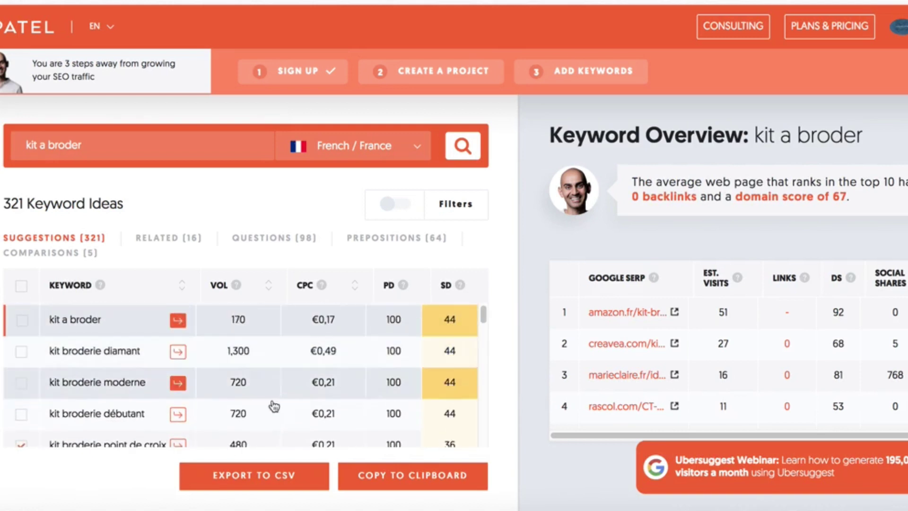
{"action": "left_click", "coordinate": [20, 351]}
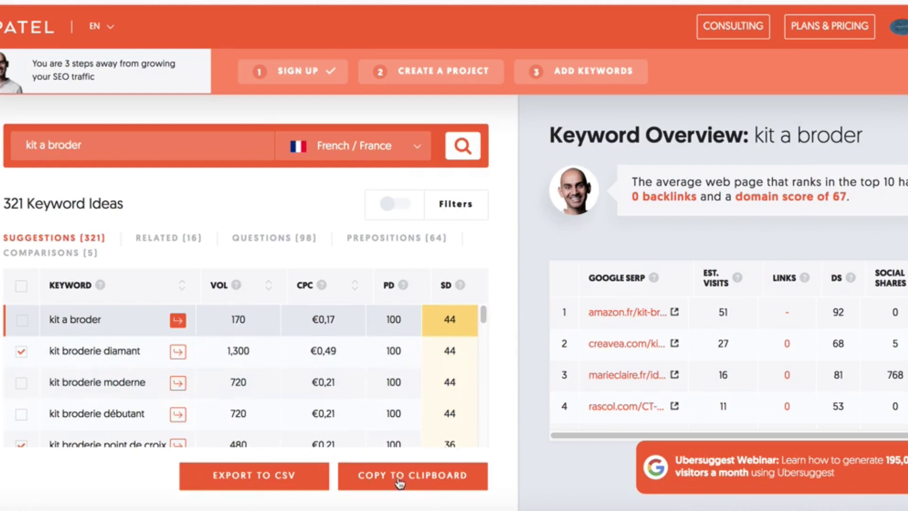
{"action": "left_click", "coordinate": [428, 486]}
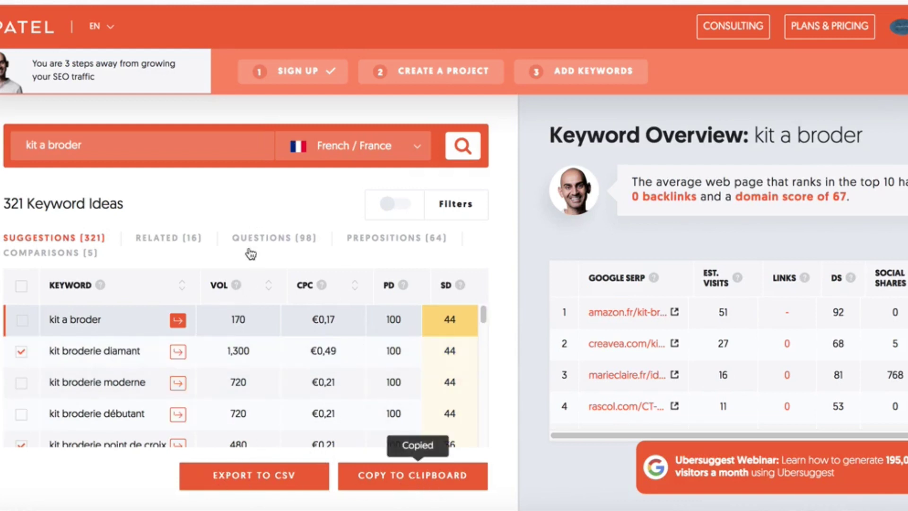